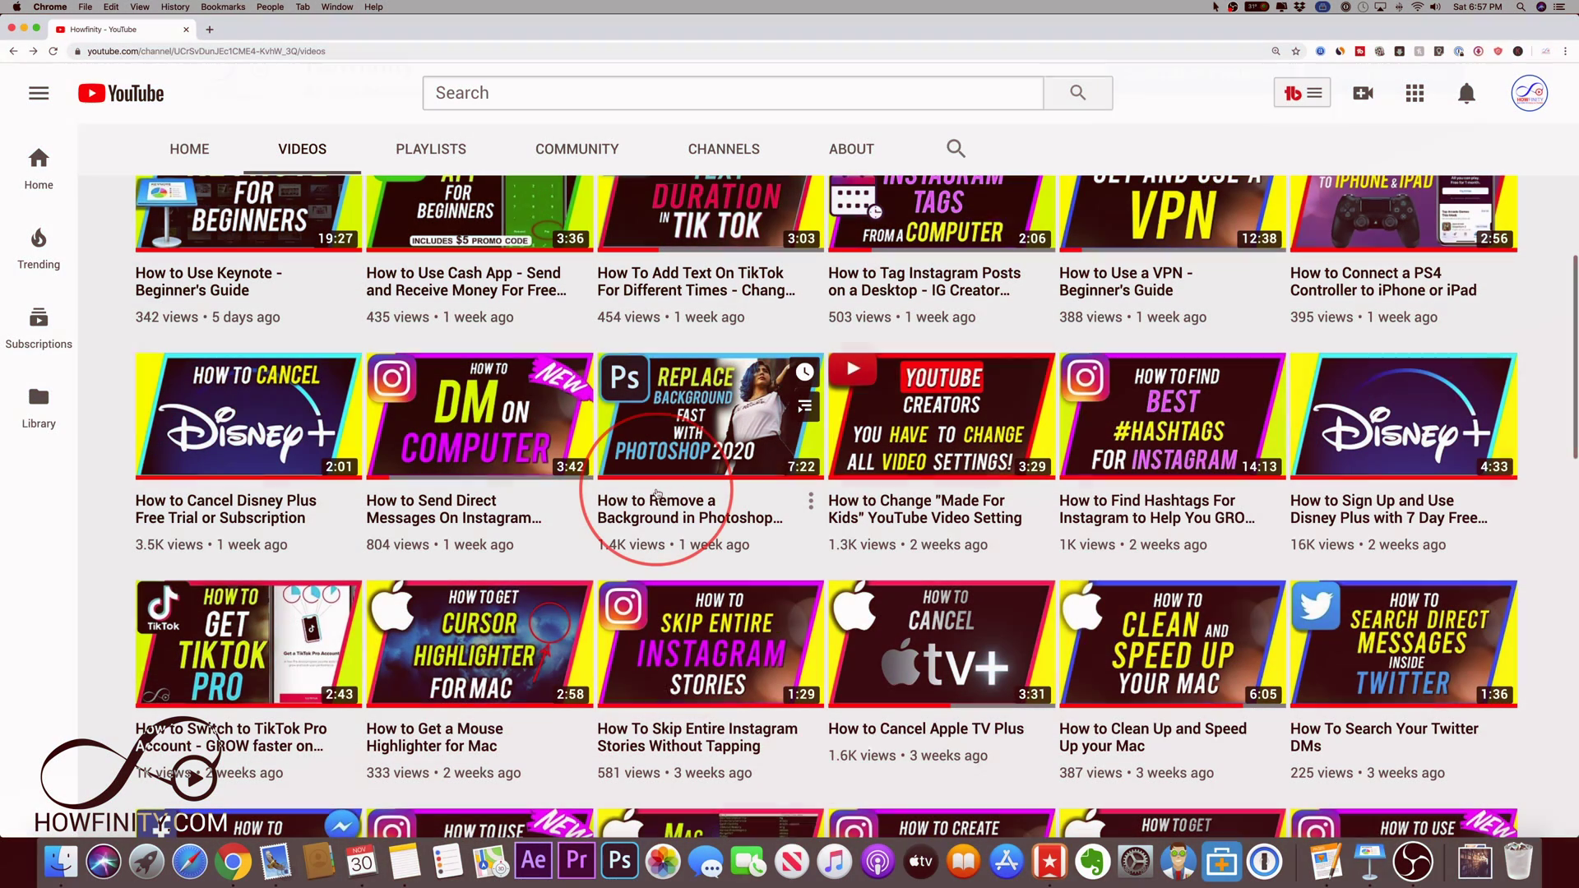
scroll(656, 493, up, 5)
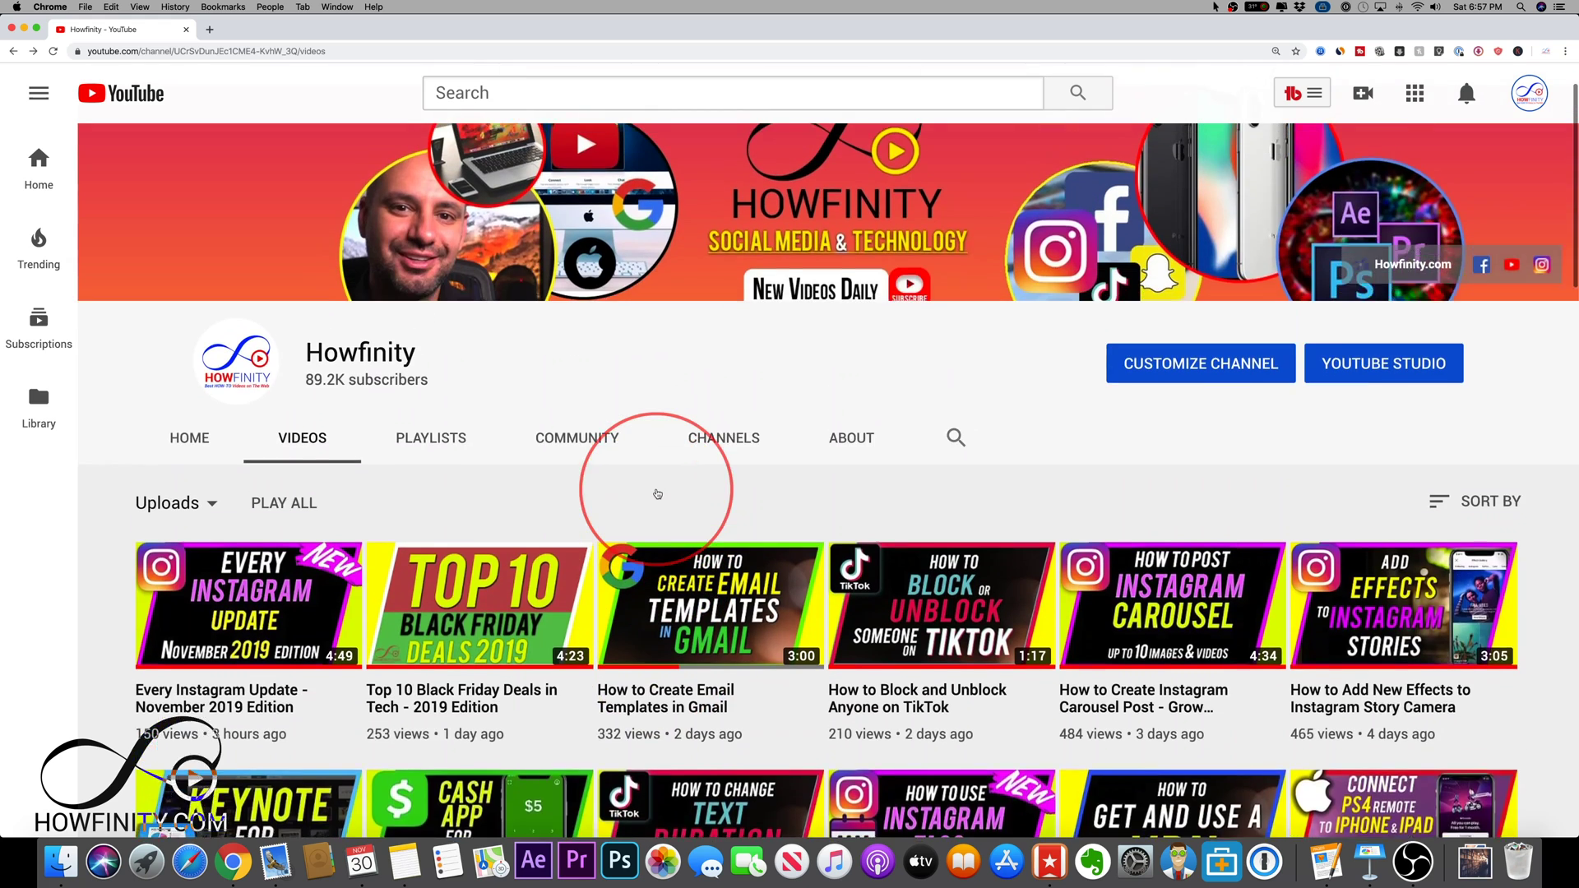
scroll(98, 143, down, 2)
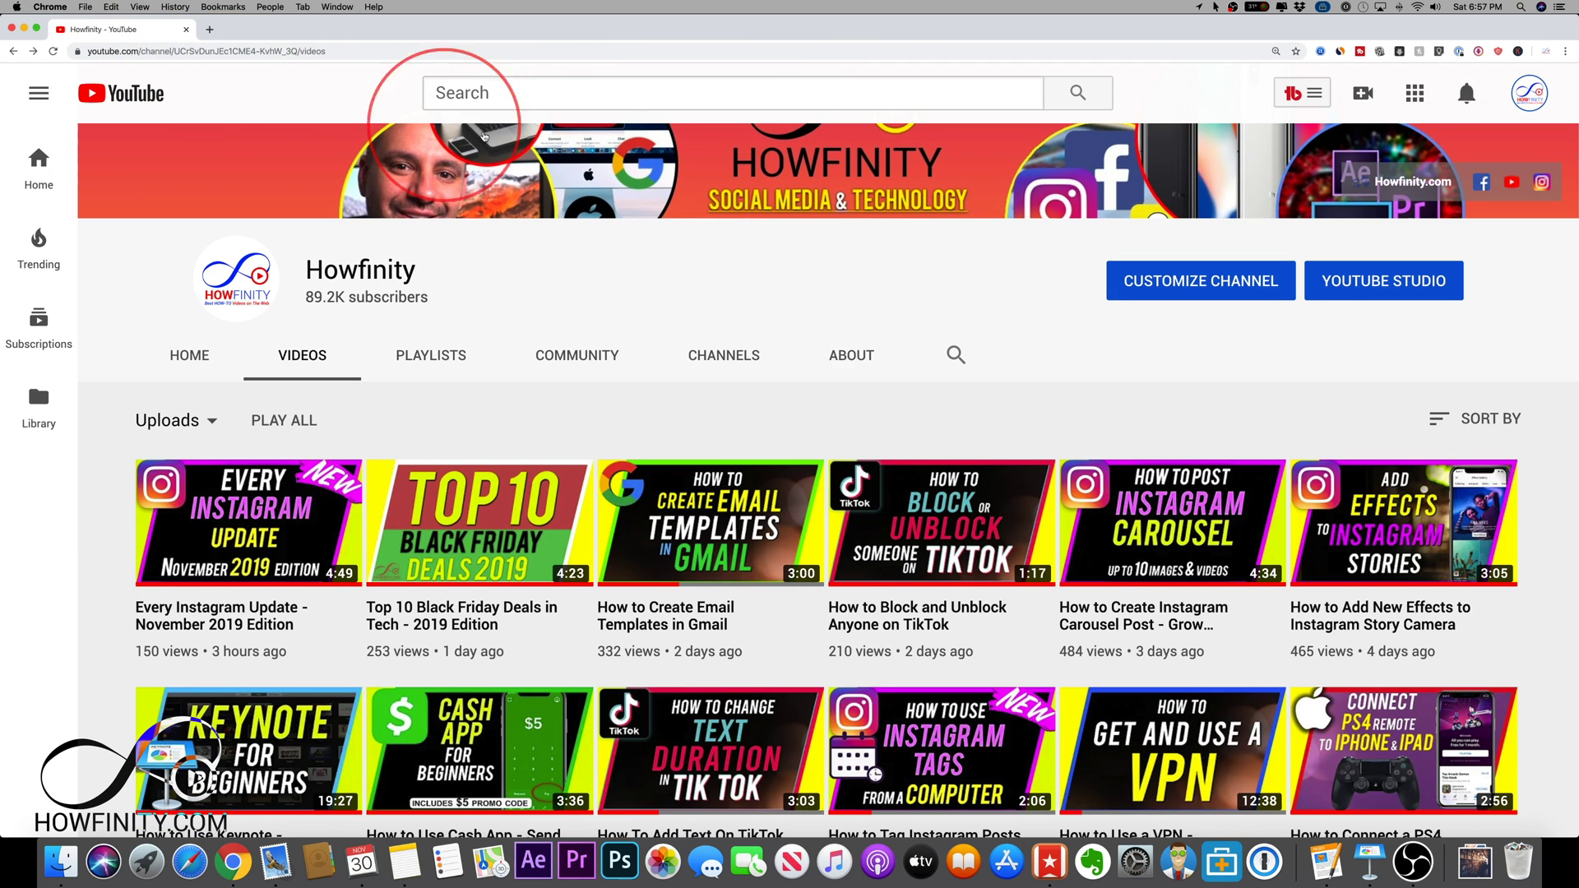
scroll(284, 93, down, 1)
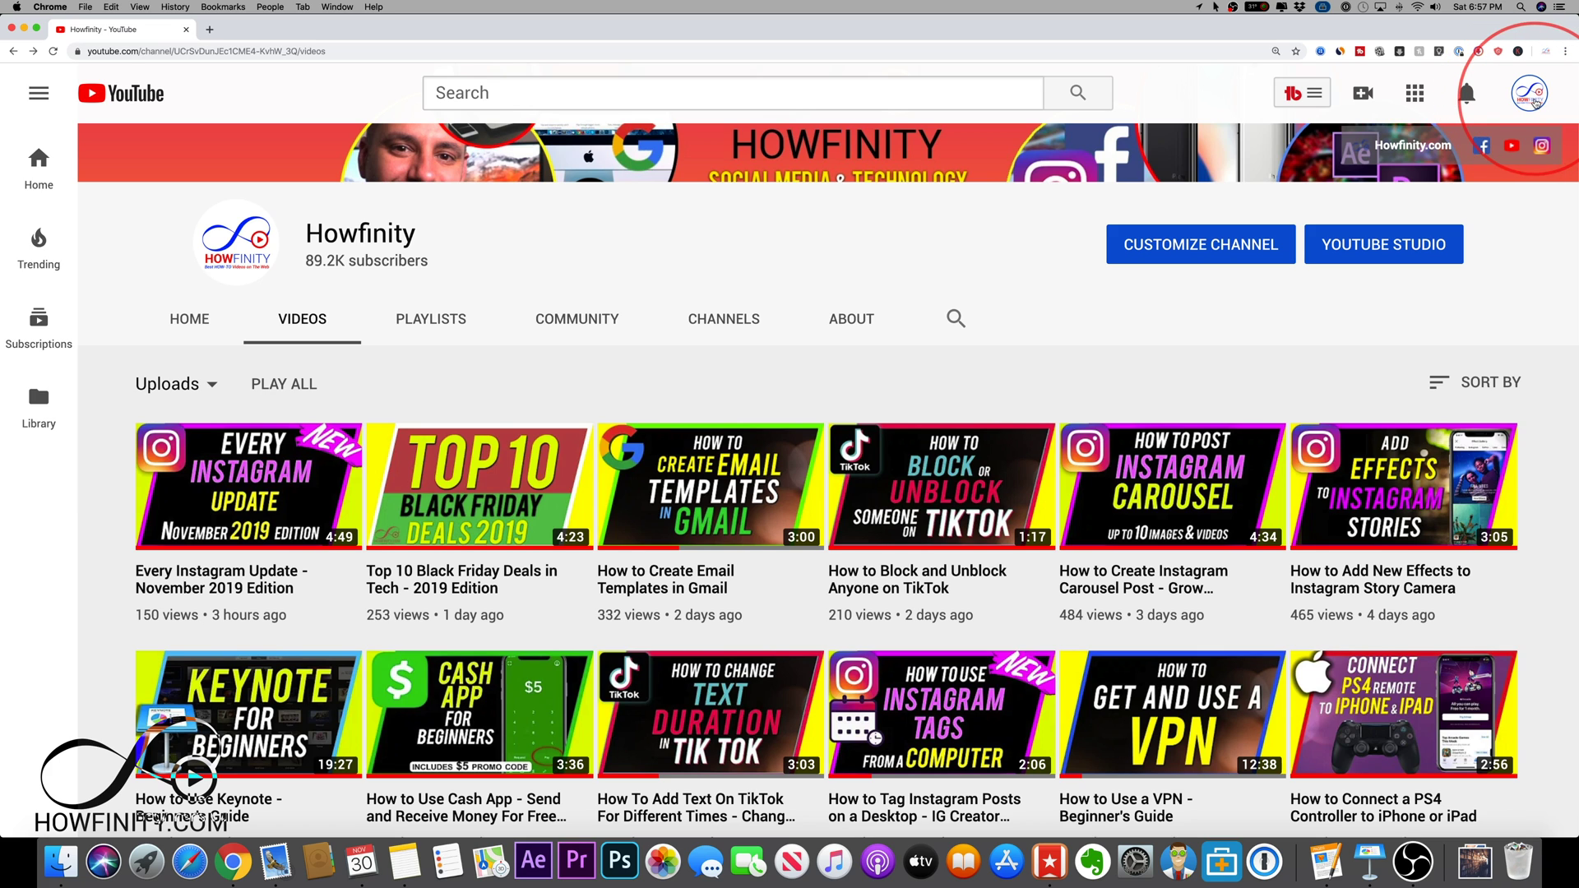
- Open the Restricted Mode panel from the profile avatar's account menu
click(1530, 98)
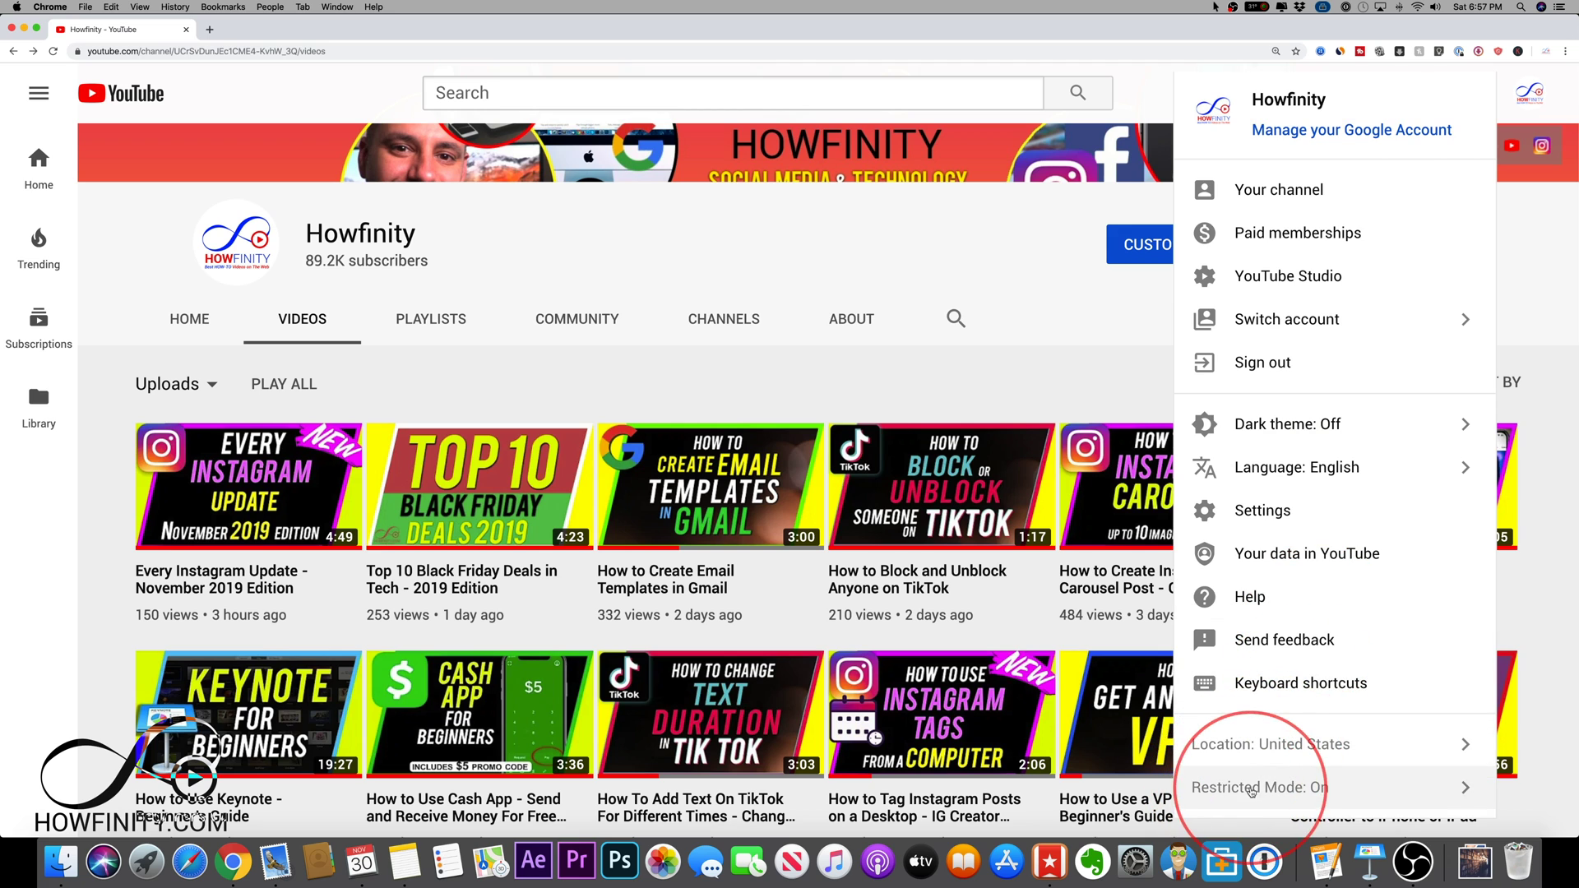
click(1283, 790)
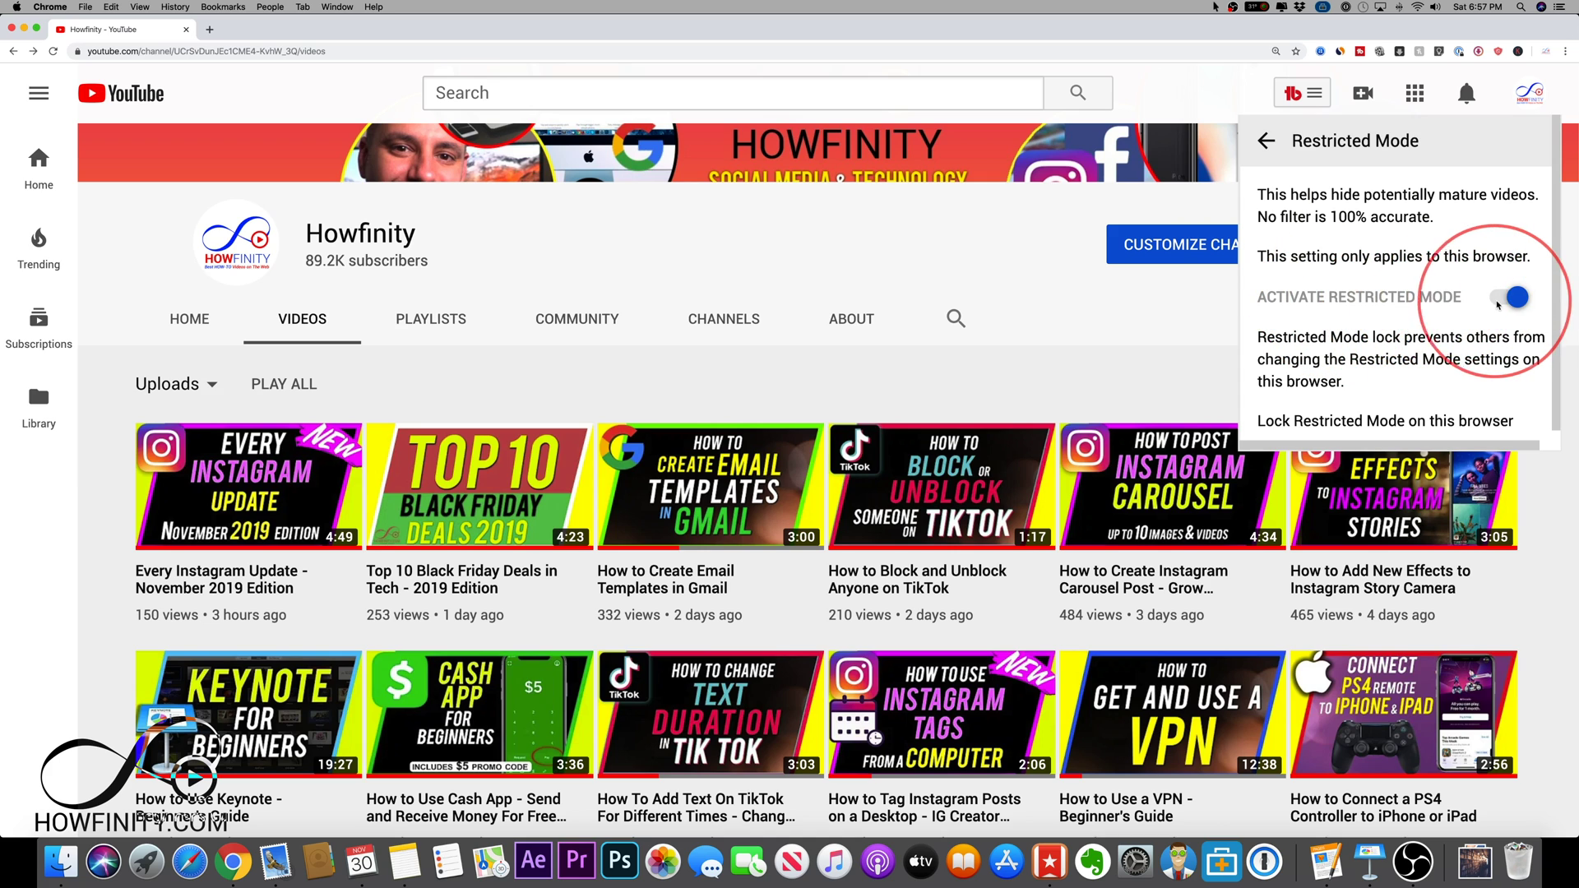
- Switch the Activate Restricted Mode toggle off, then back on
click(1501, 299)
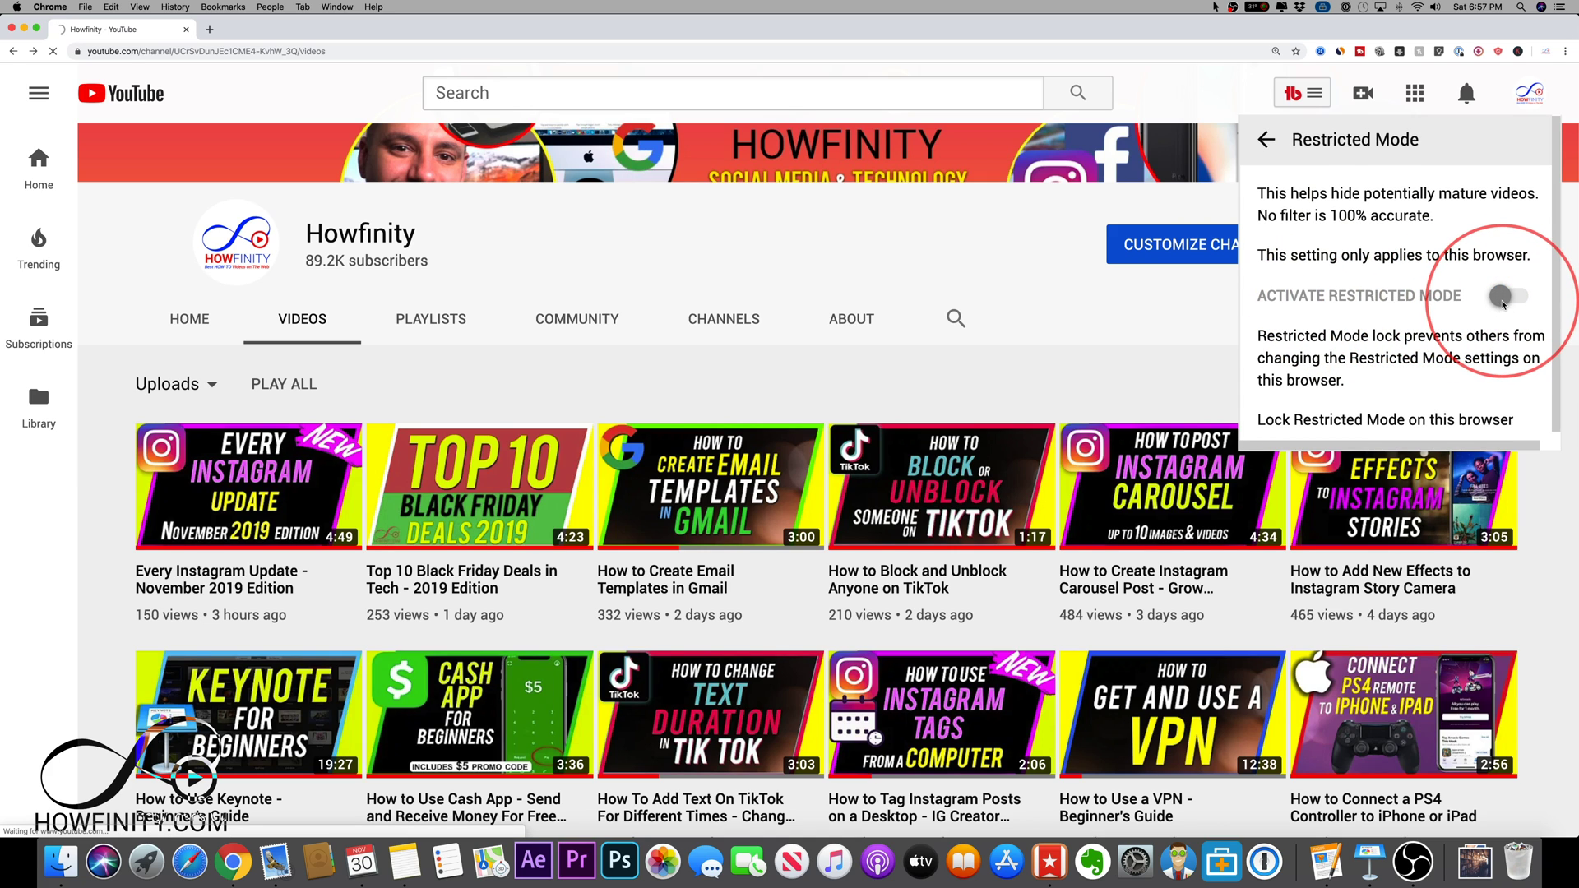
click(1502, 299)
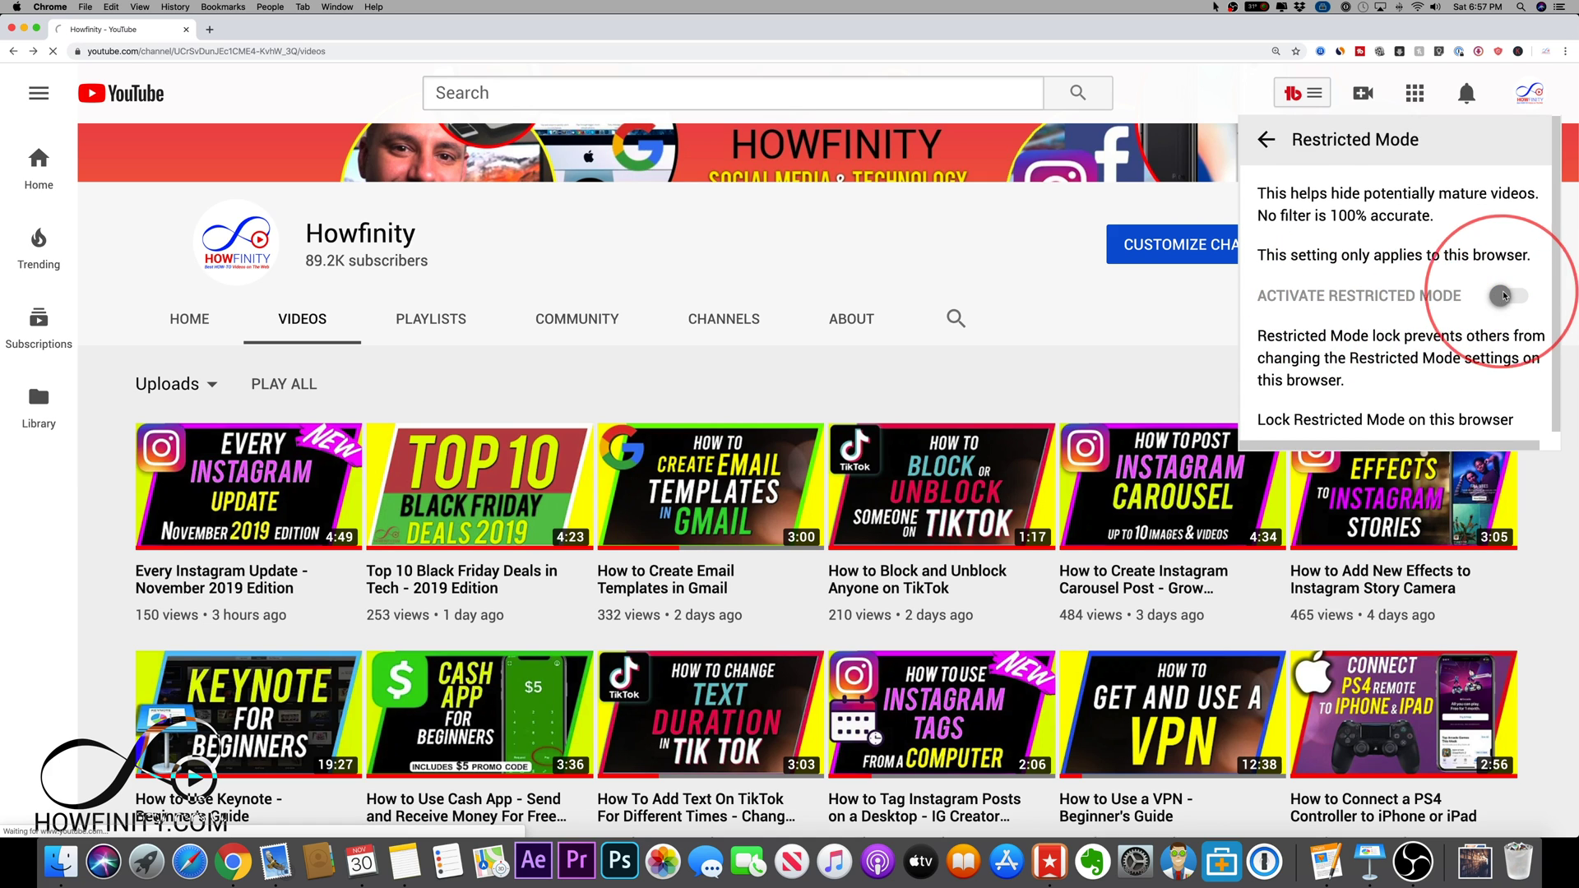
click(1502, 298)
click(1515, 302)
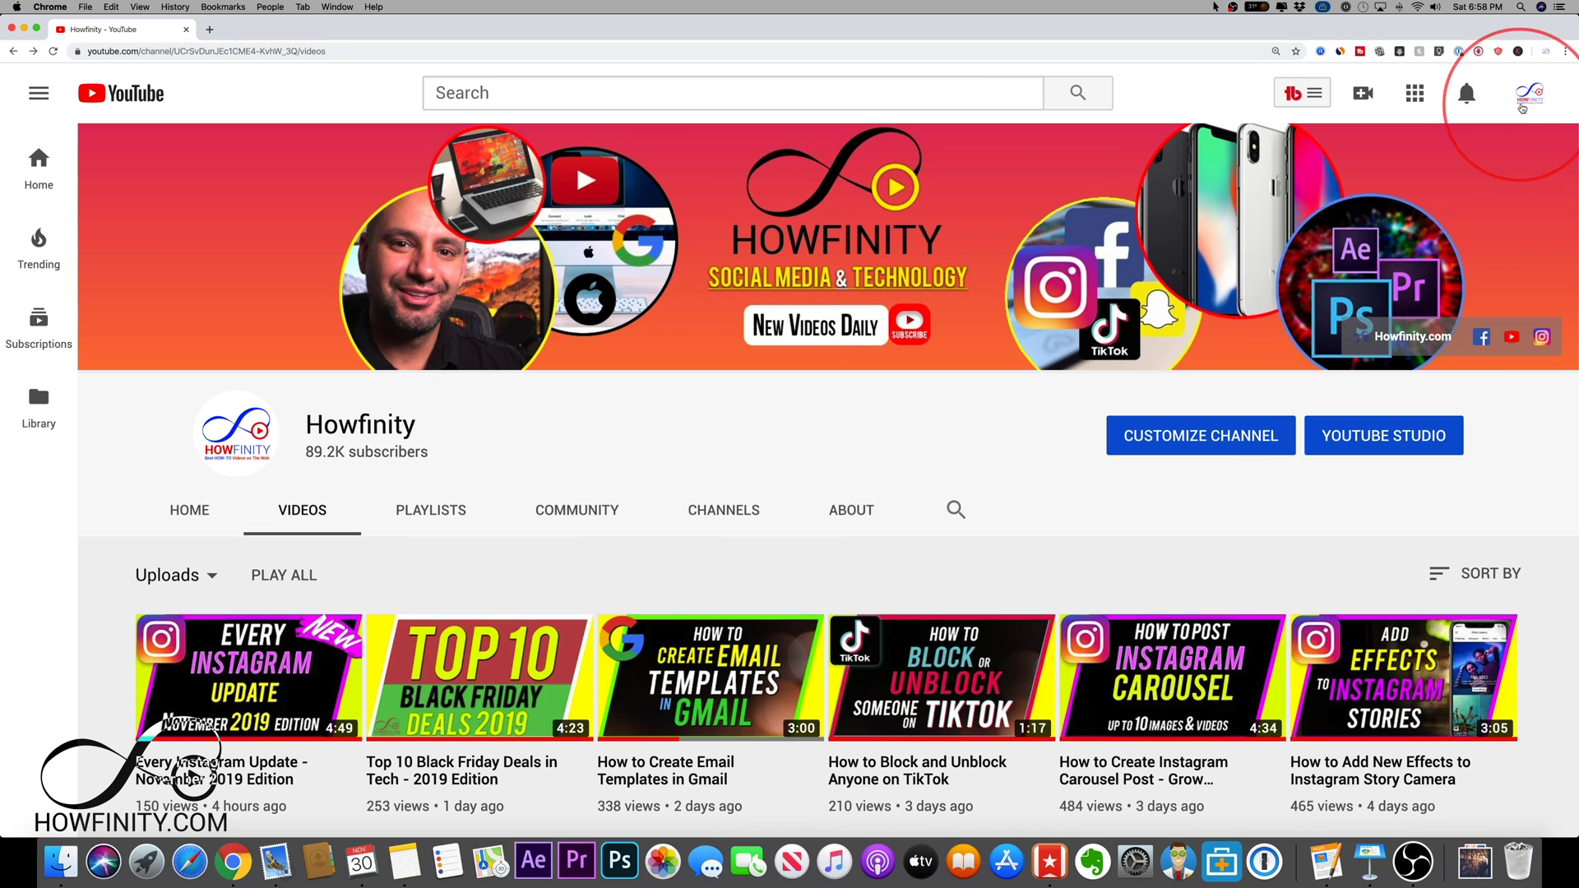
- Reopen the Restricted Mode panel after the reload and lock it on this browser
click(1530, 93)
click(1310, 796)
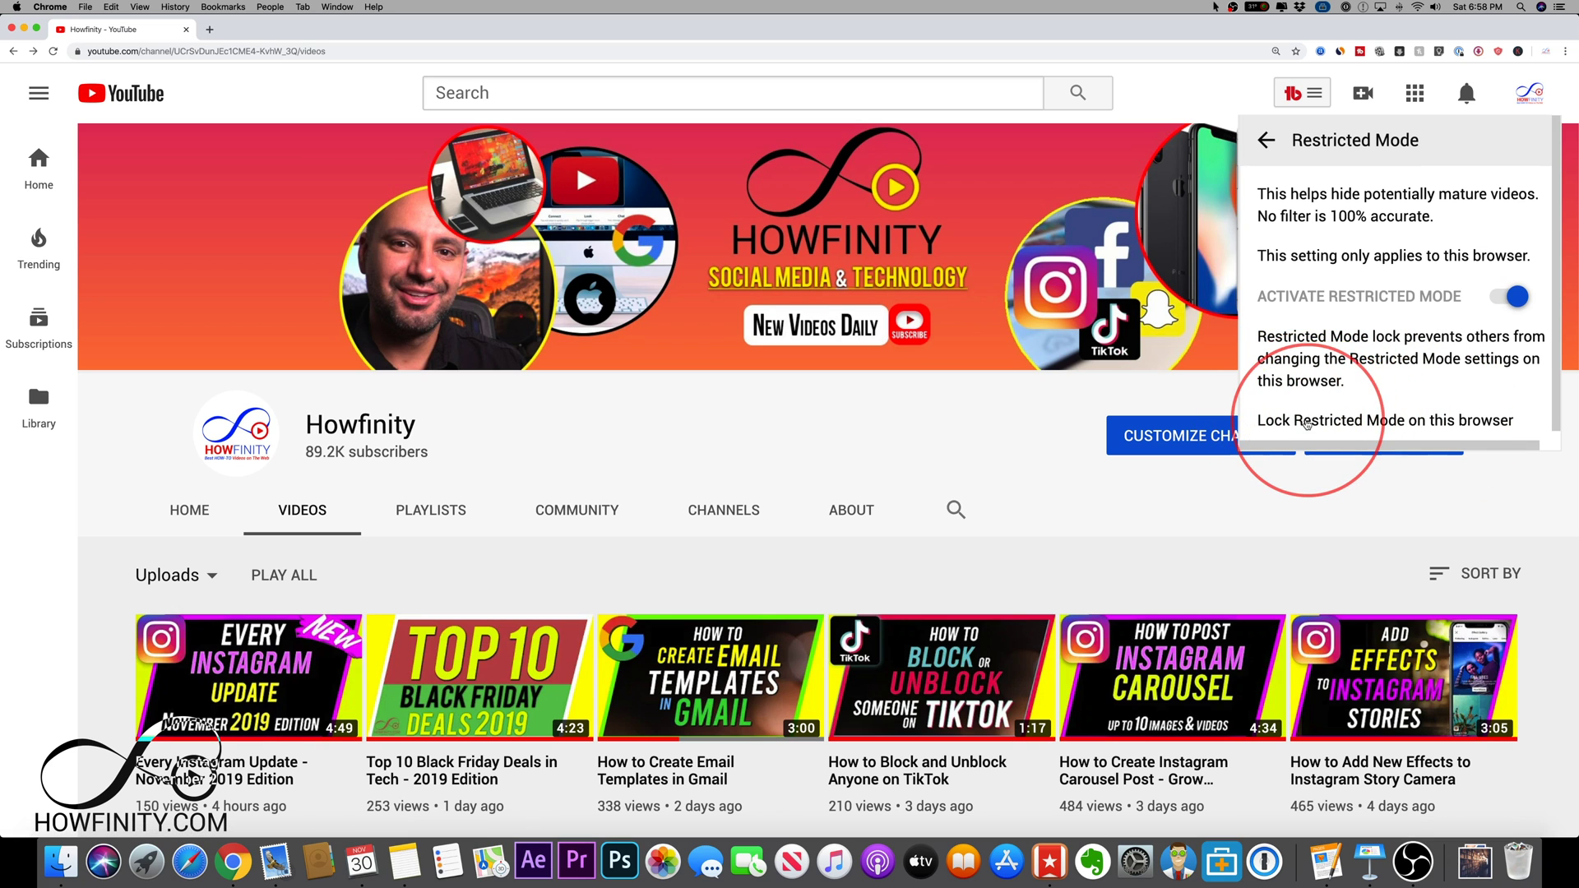
click(1308, 421)
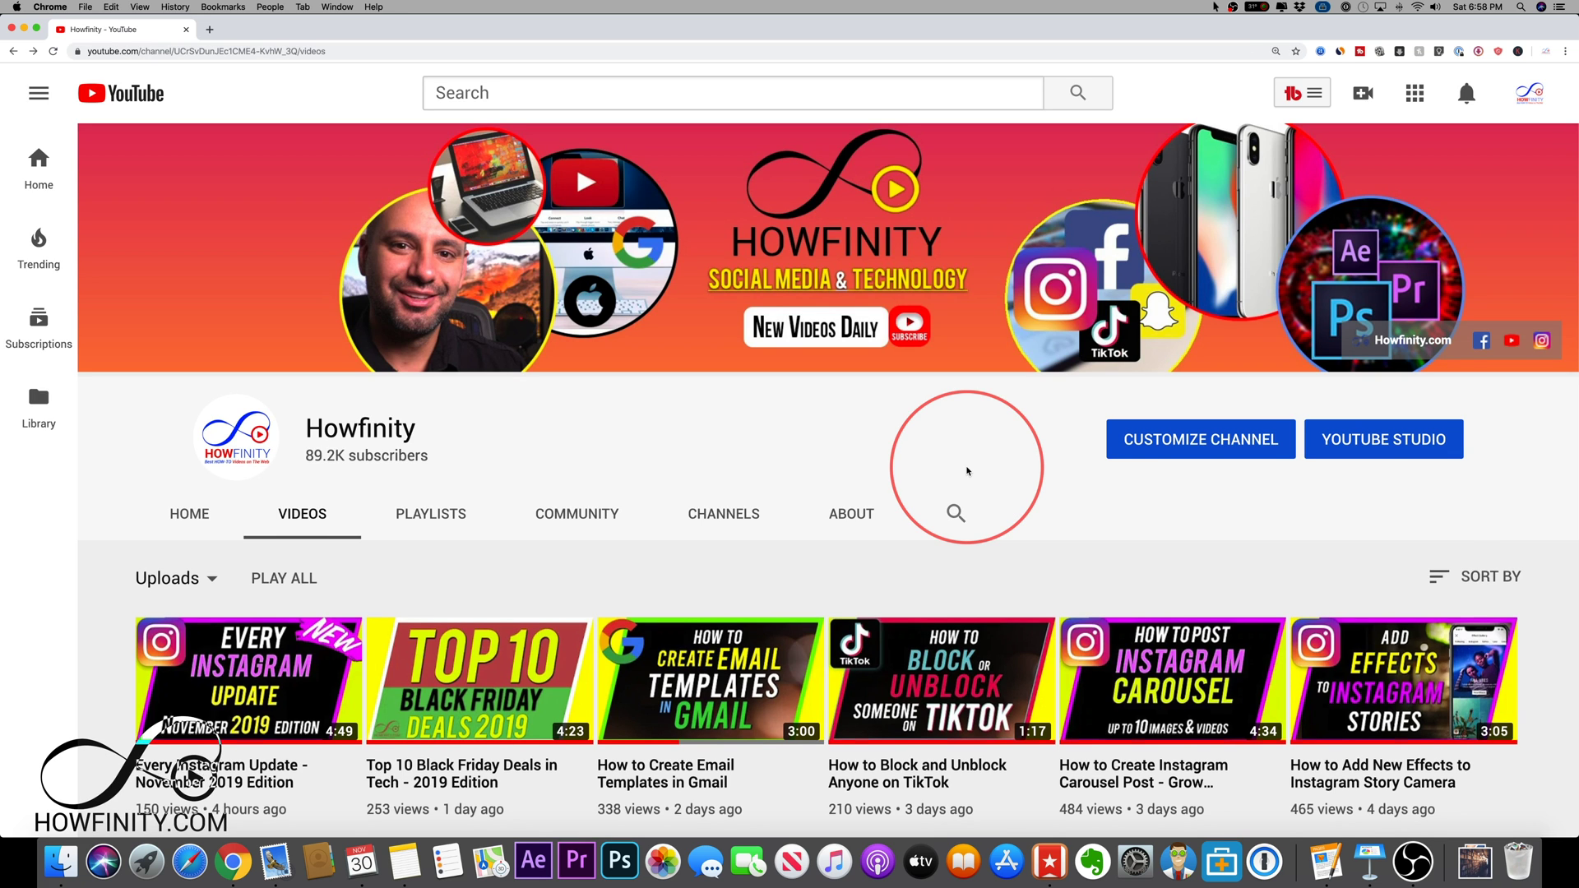
scroll(968, 470, down, 2)
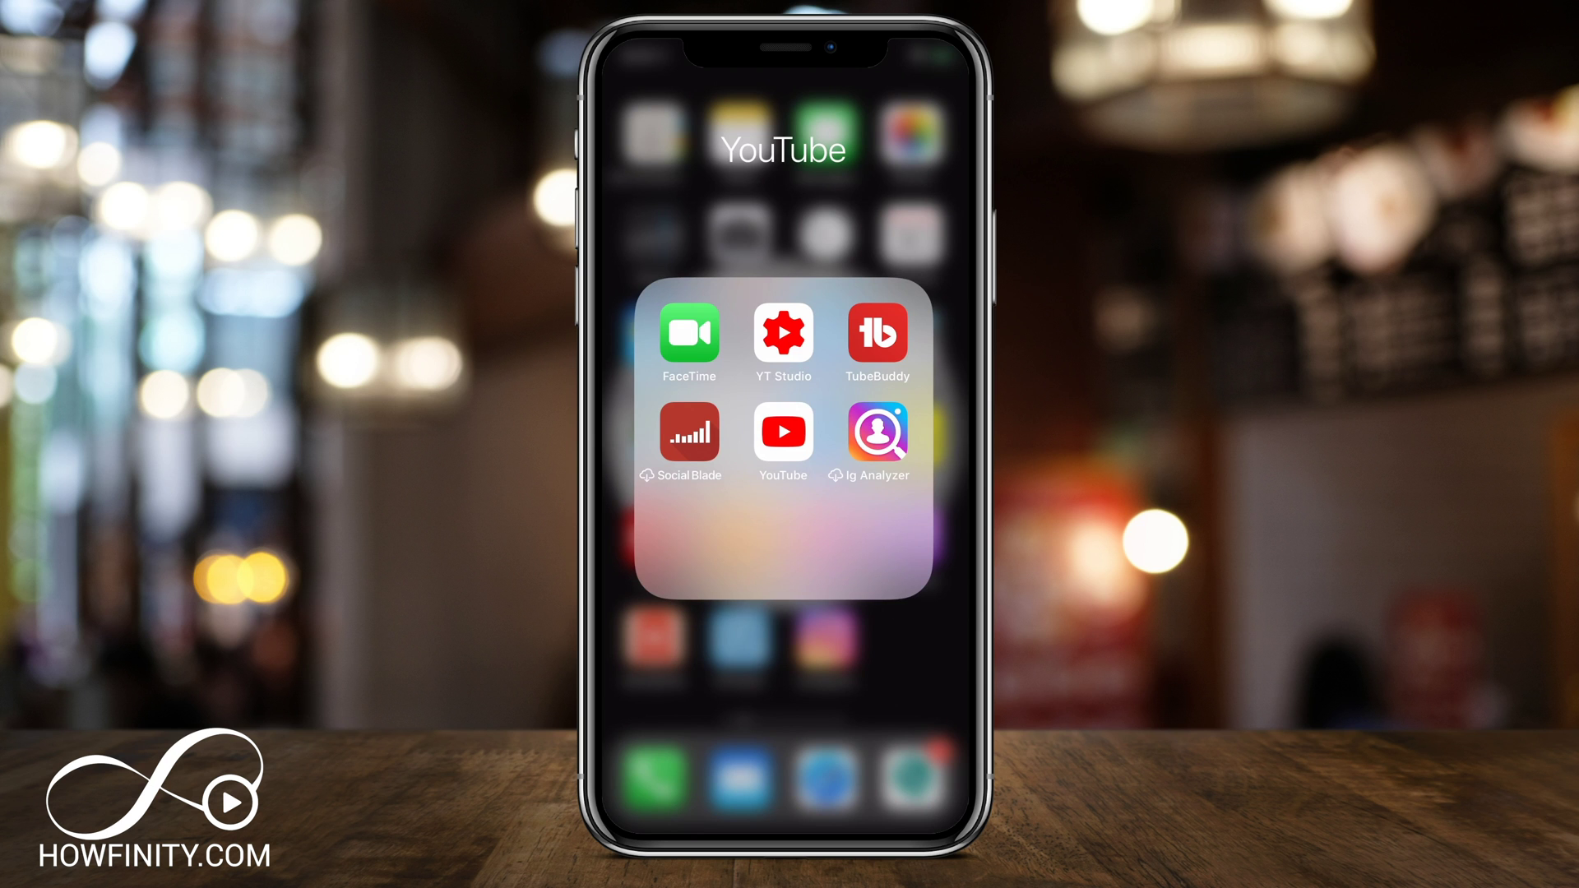